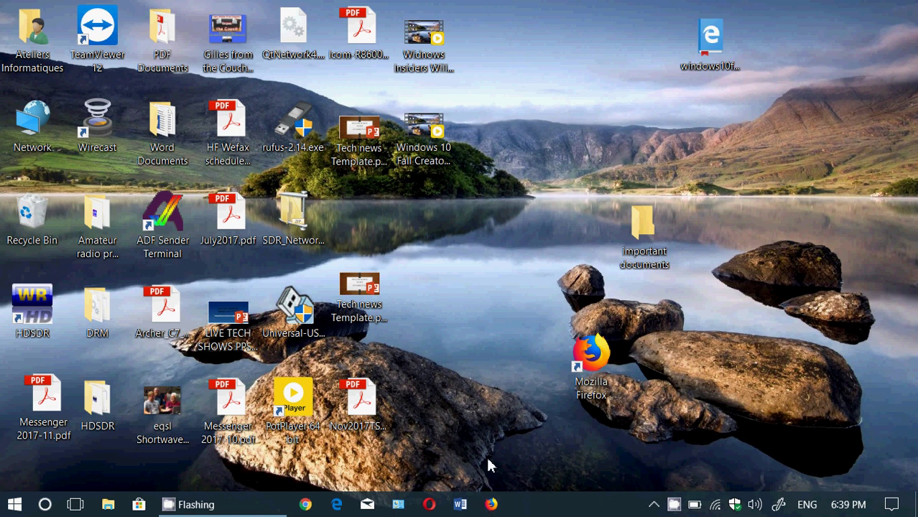
Launch Word and type 'writing something and then you want to copy the text' in a blank document.
left_click(459, 504)
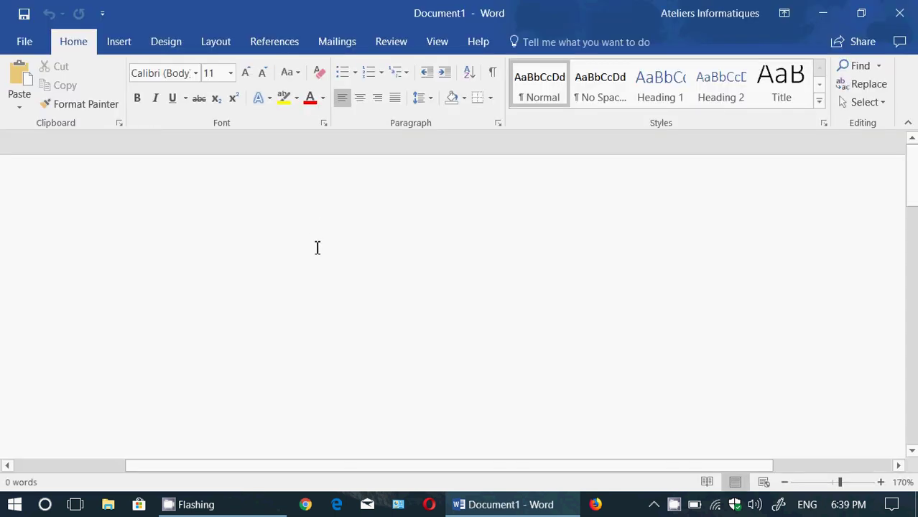
type("writing ")
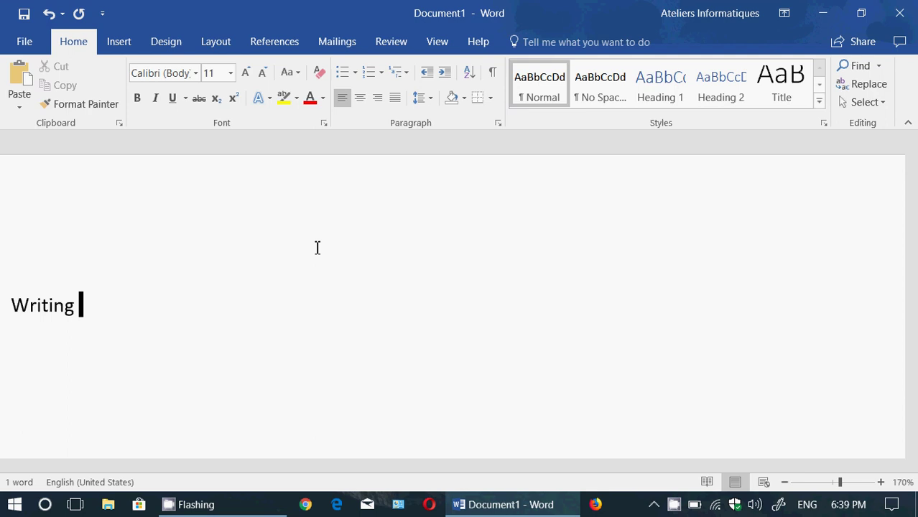
type("something and then ")
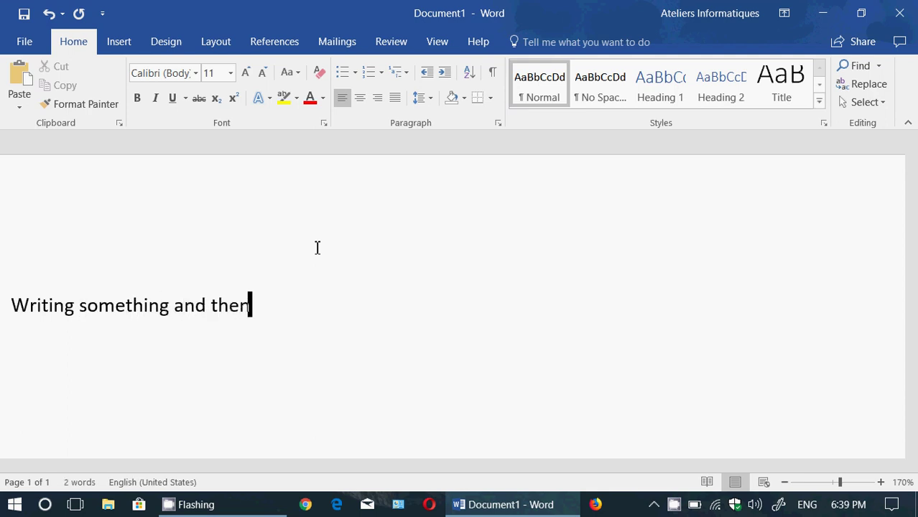
type("you want ")
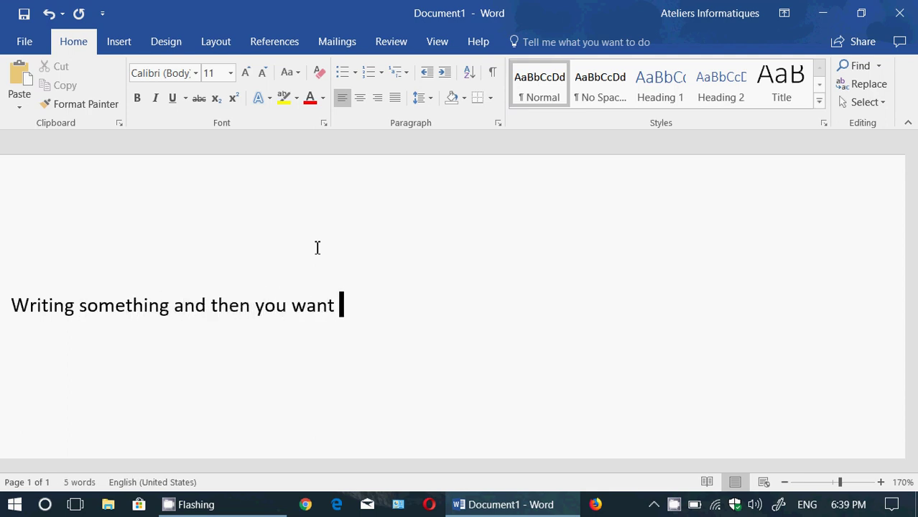
type("to co")
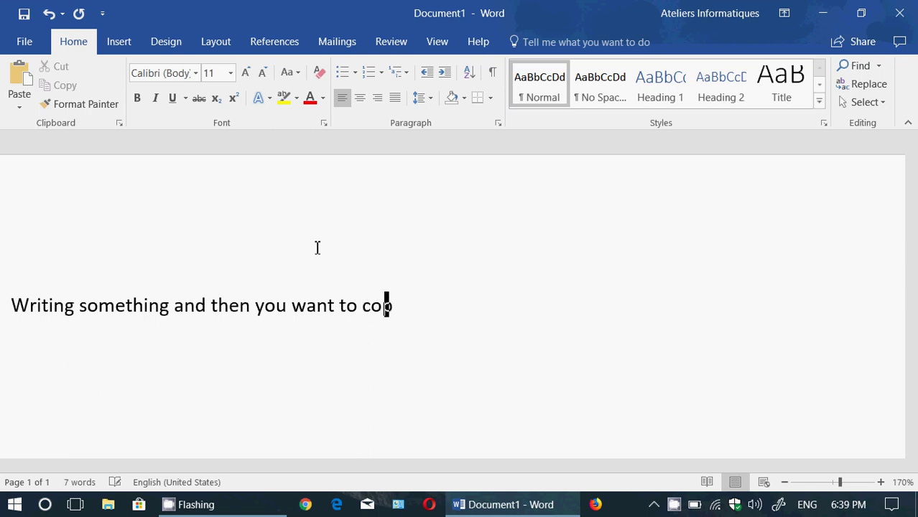
type("py the text")
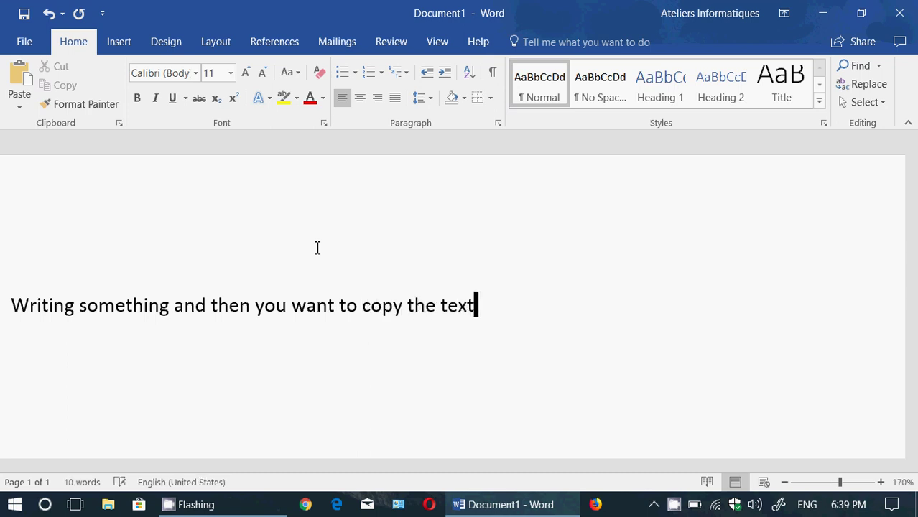
Cut 'want to copy' out of the sentence, leaving '…then you the text'.
left_click(292, 305)
left_click_drag(313, 308, 389, 311)
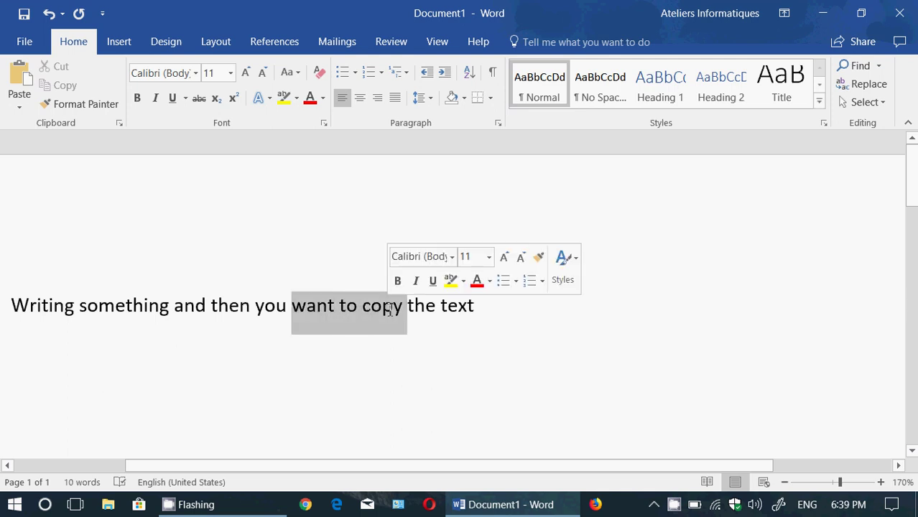
right_click(369, 316)
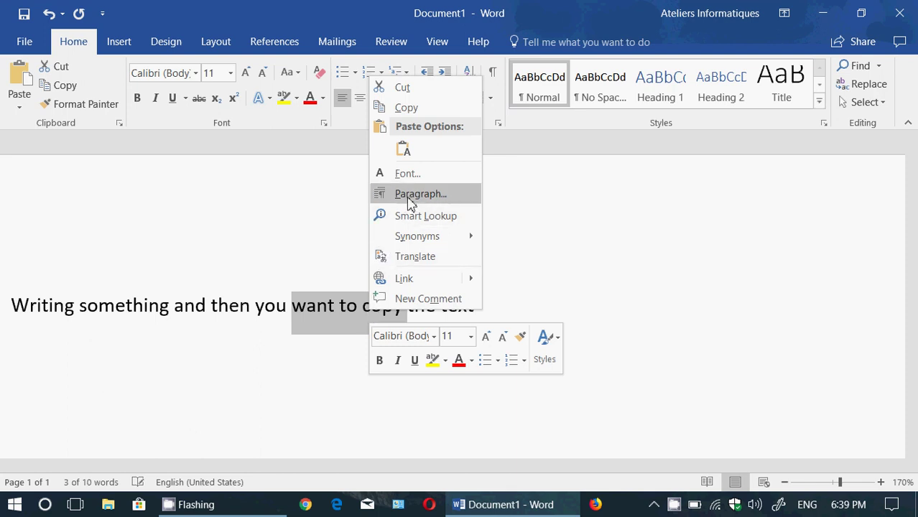
left_click(402, 87)
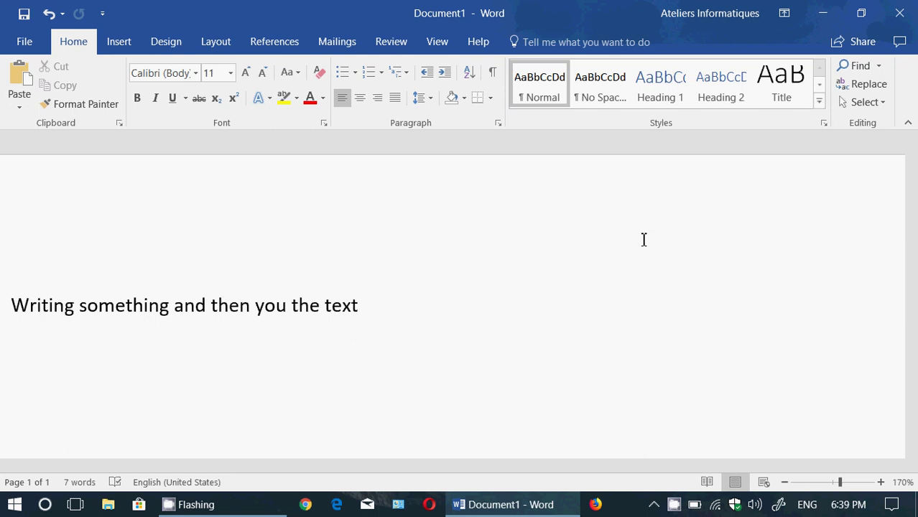
Restore 'want to copy' and paste three extra copies of it at the line end.
type("want to copy")
key("ctrl+shift+Left")
key("ctrl+shift+Left")
key("ctrl+shift+Left")
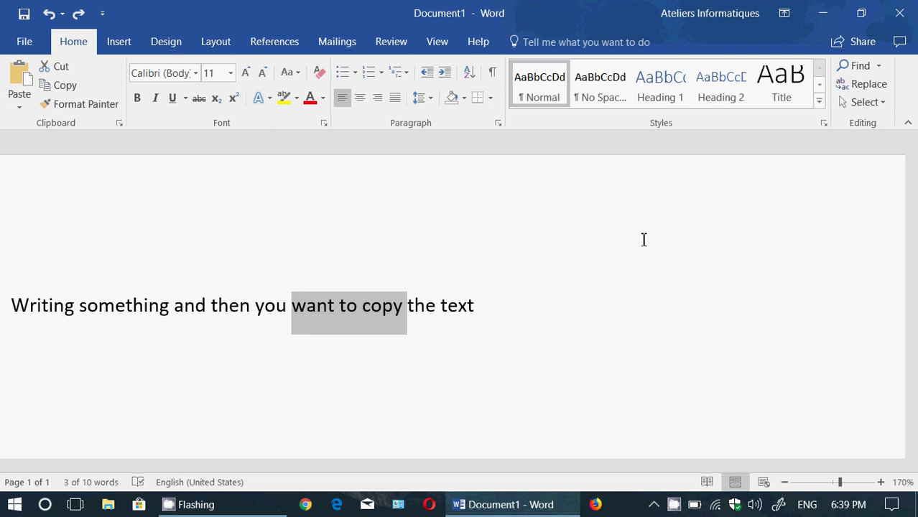
left_click(642, 323)
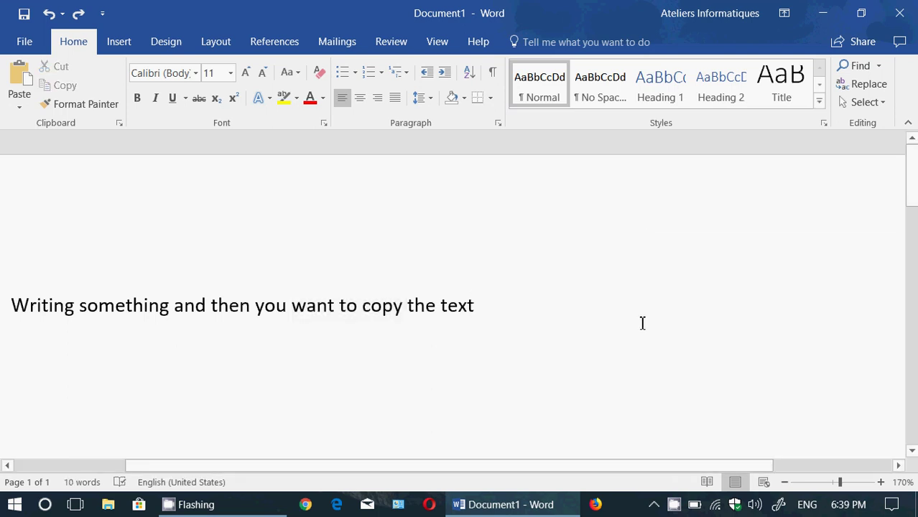
key("ctrl+v")
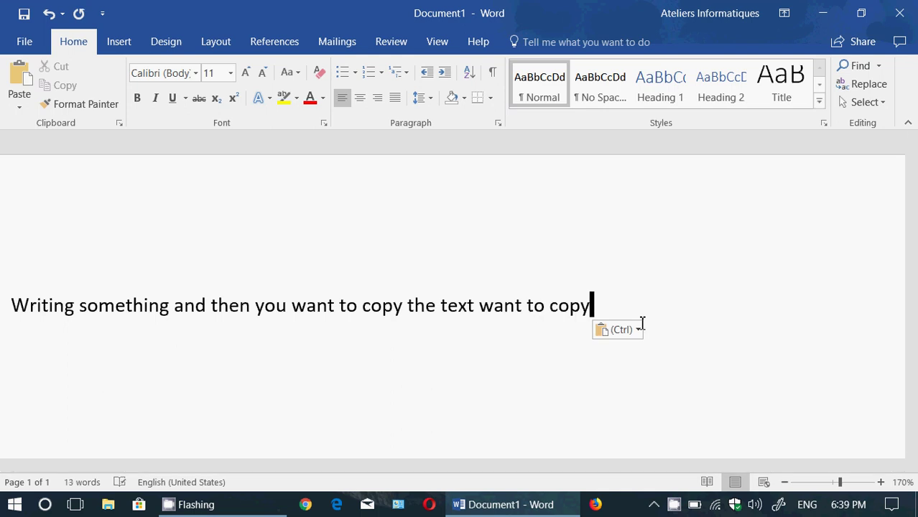
key("ctrl+v")
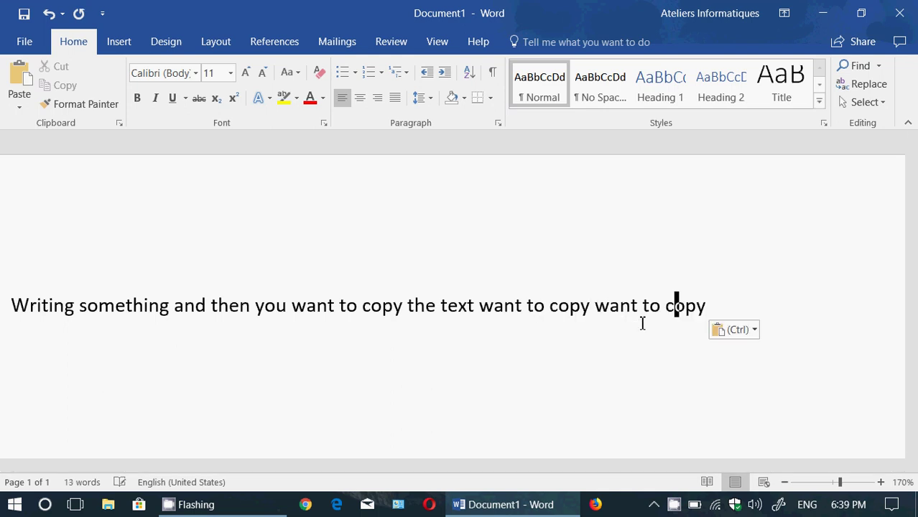
key("ctrl+v")
key("ctrl+v")
Remove the extra pasted copies, leaving only a trailing 'w' after the sentence.
key("BackSpace")
key("BackSpace")
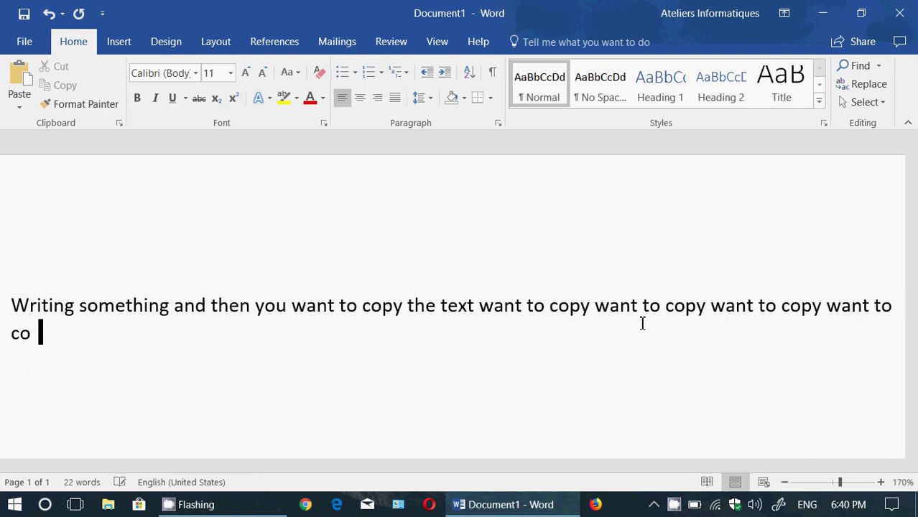
key("BackSpace")
key("BackSpace")
key("BackSpace")
key("BackSpace")
key("BackSpace")
key("BackSpace")
key("BackSpace")
key("BackSpace")
key("BackSpace")
key("BackSpace")
key("BackSpace")
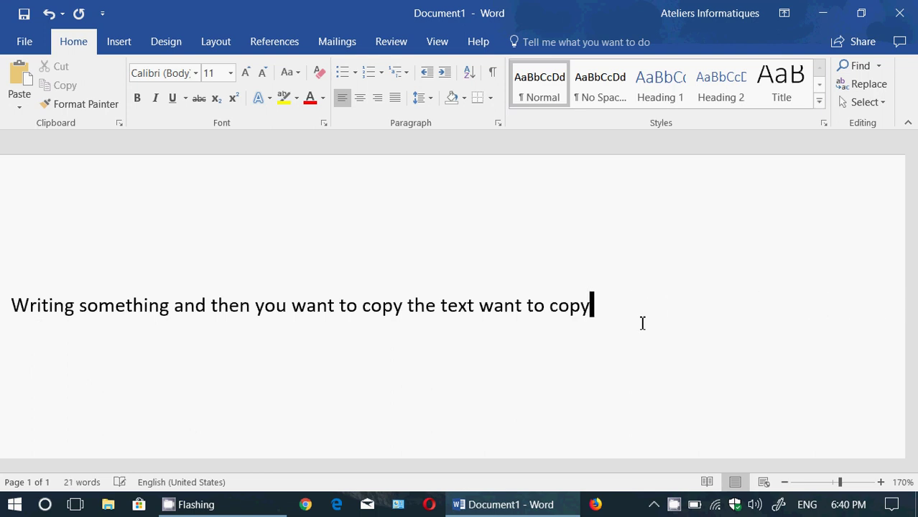
key("BackSpace")
key("BackSpace")
key("BackSpace")
key("BackSpace")
key("BackSpace")
key("BackSpace")
key("BackSpace")
key("BackSpace")
key("BackSpace")
key("BackSpace")
key("BackSpace")
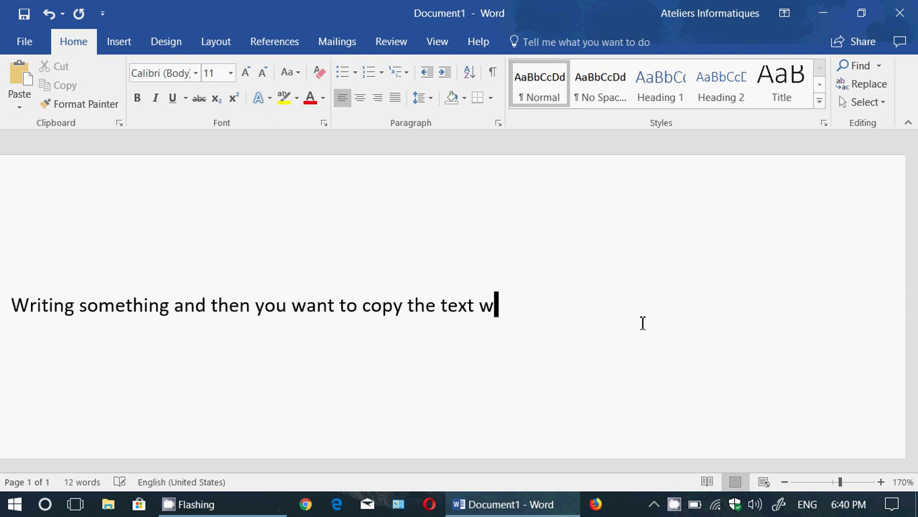
key("BackSpace")
key("BackSpace")
Type gibberish 'dfdsfdfdsfdfserieotewturiwtu' on a new line, then remove it and the stray 'w'.
key("Return")
key("Return")
type("dfdsfdfdsfdf")
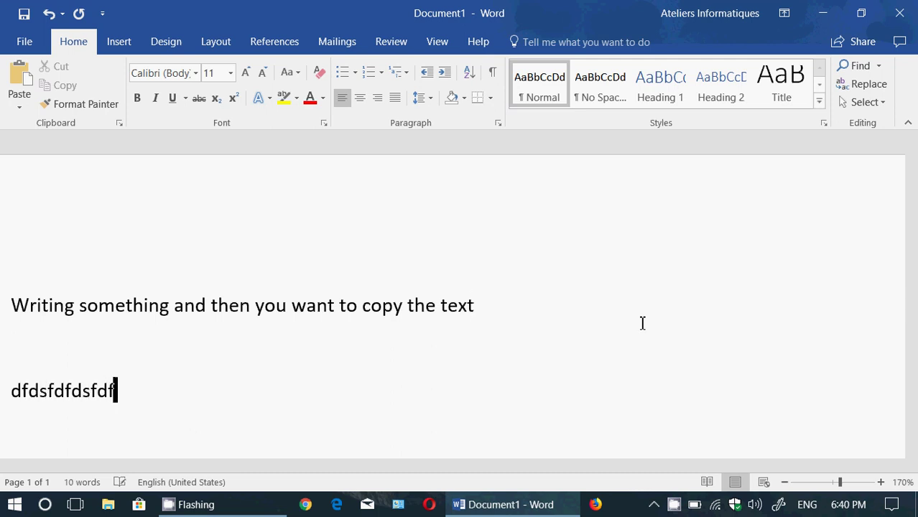
type("serieotewturiwtu")
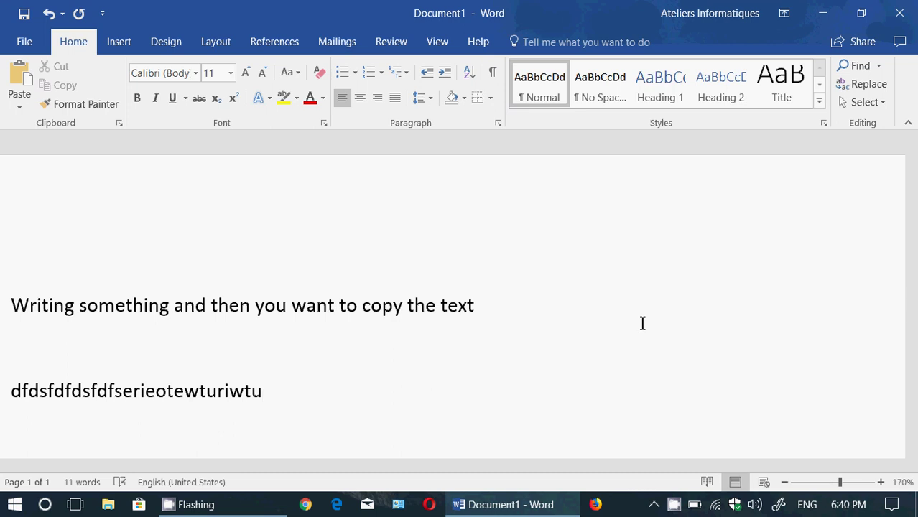
key("ctrl+BackSpace")
key("BackSpace")
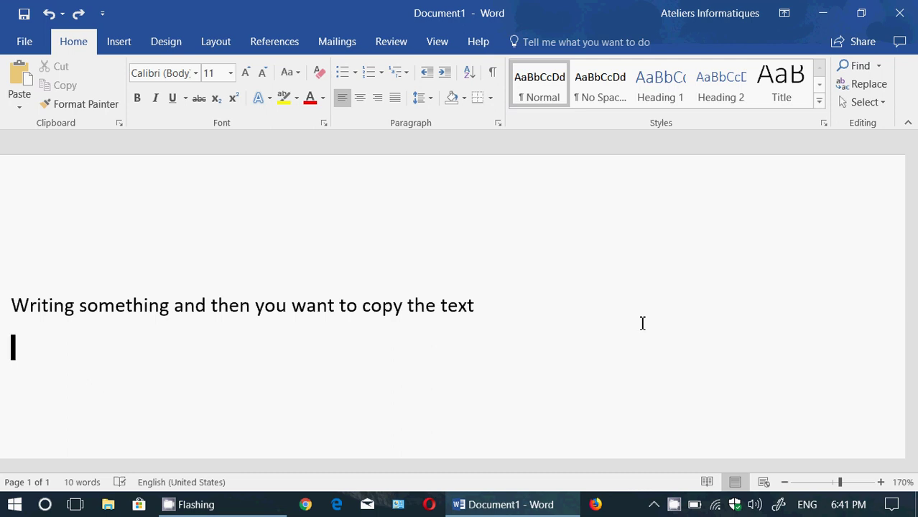
Close the Word document with Don't Save, discarding the changes.
left_click(899, 13)
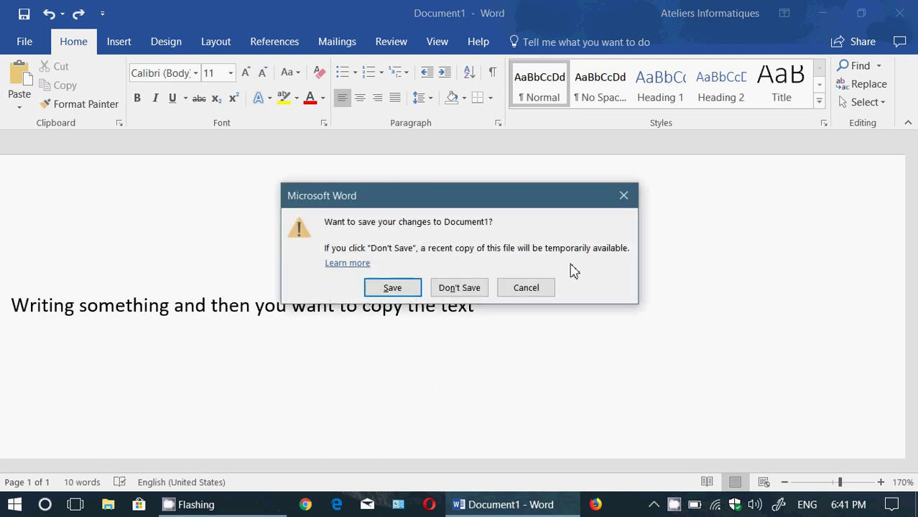
left_click(468, 287)
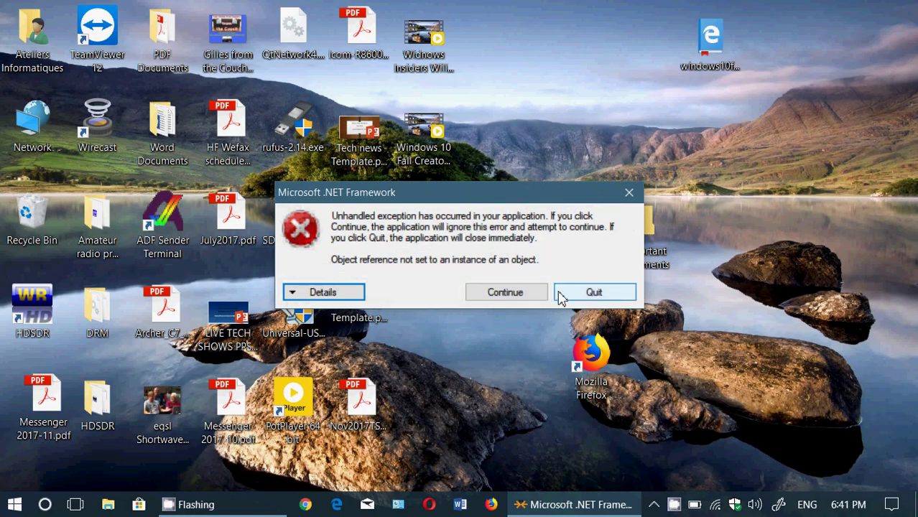
Quit the .NET Framework error dialog and bring up the CamStudio recorder window.
left_click(582, 291)
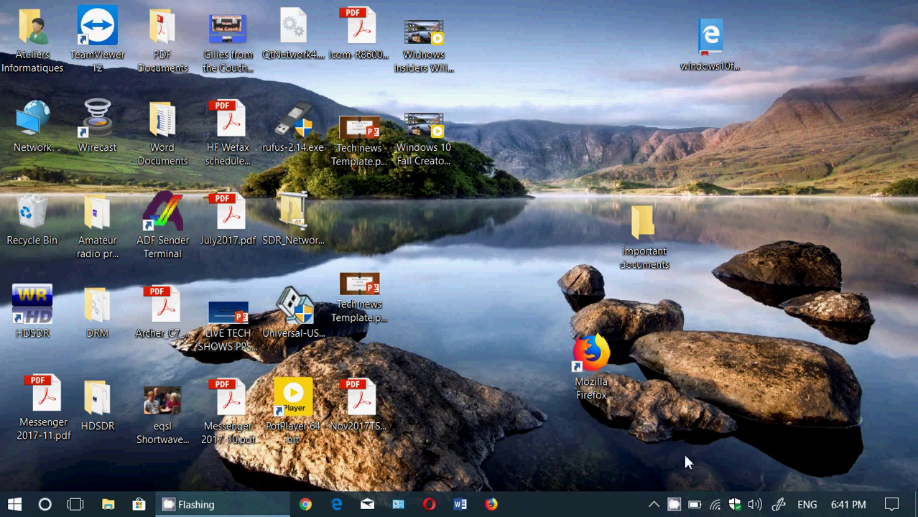
left_click(674, 505)
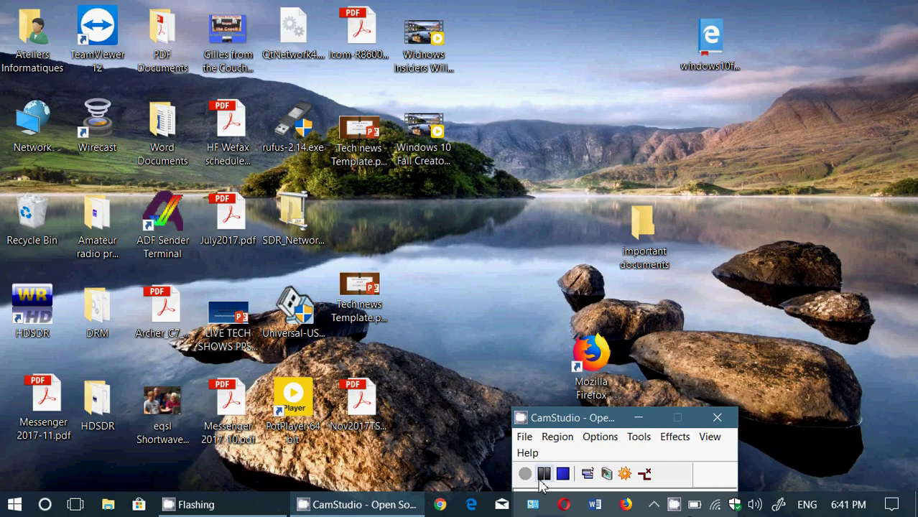